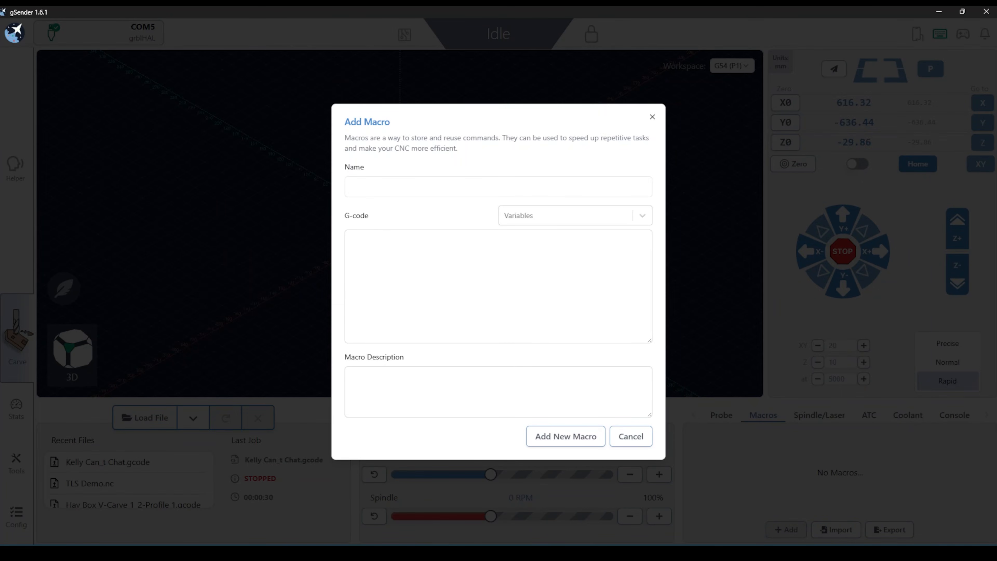
- Add a macro named 'Go to a position' with G-code G0 X45 and description 'Go to x45 position'
{"action": "left_click", "coordinate": [505, 180]}
{"action": "type", "text": "Go "}
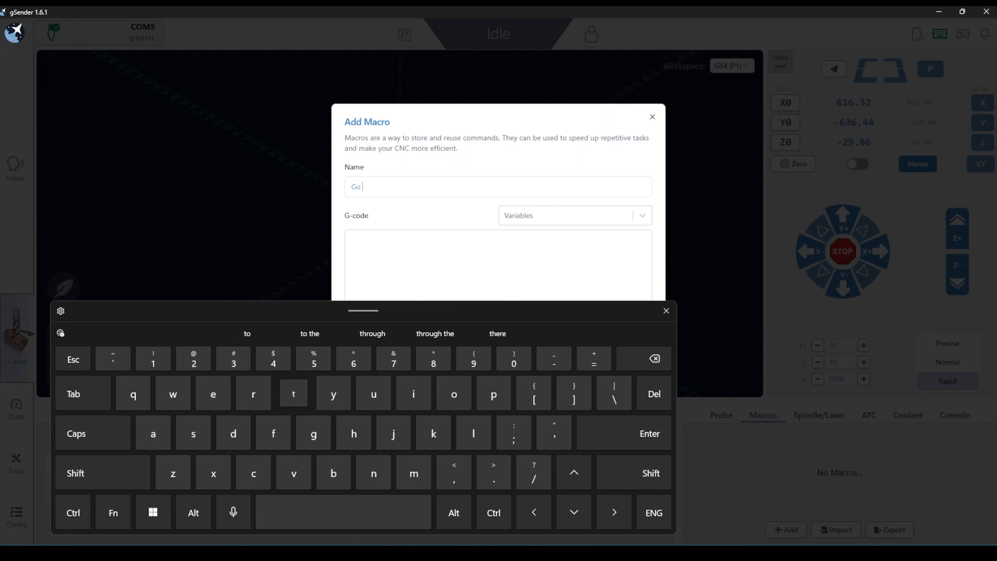
{"action": "type", "text": "to a position"}
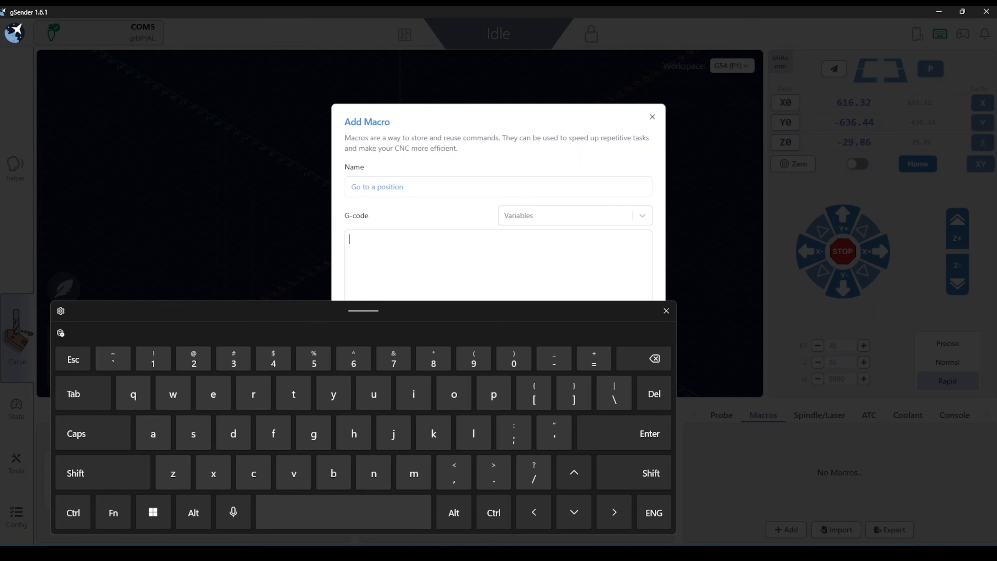
{"action": "left_click", "coordinate": [103, 472]}
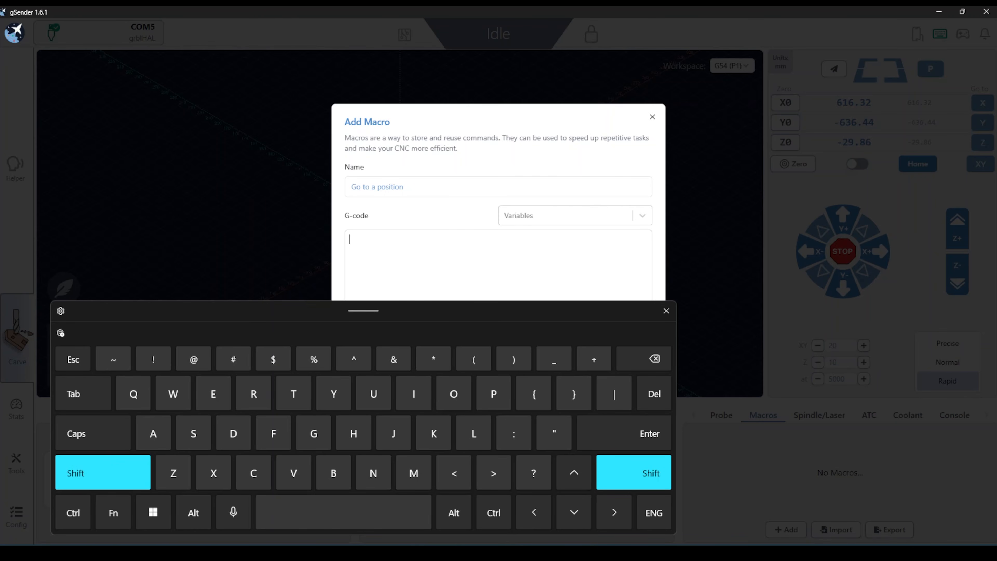
{"action": "type", "text": "G0 X45"}
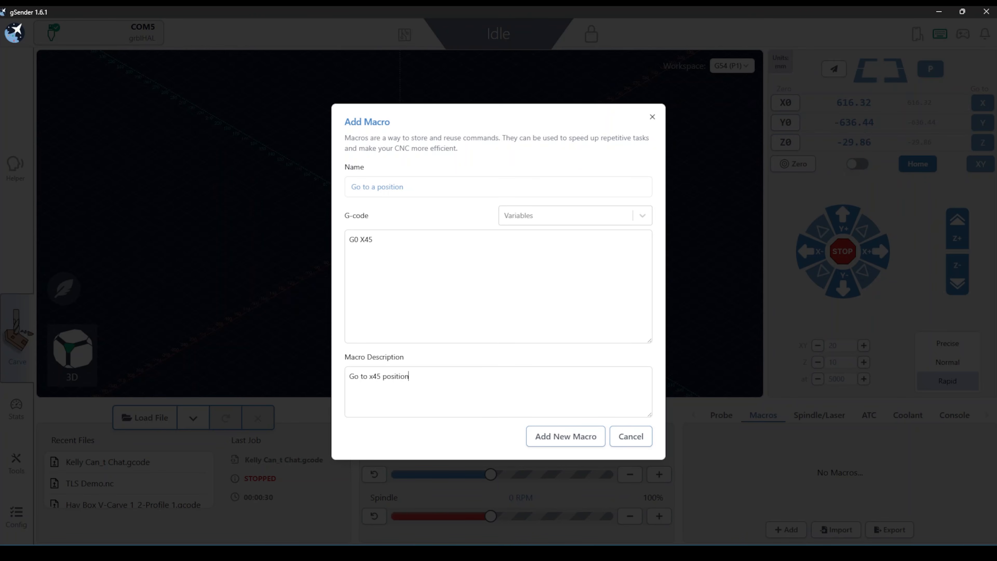
{"action": "left_click", "coordinate": [566, 437]}
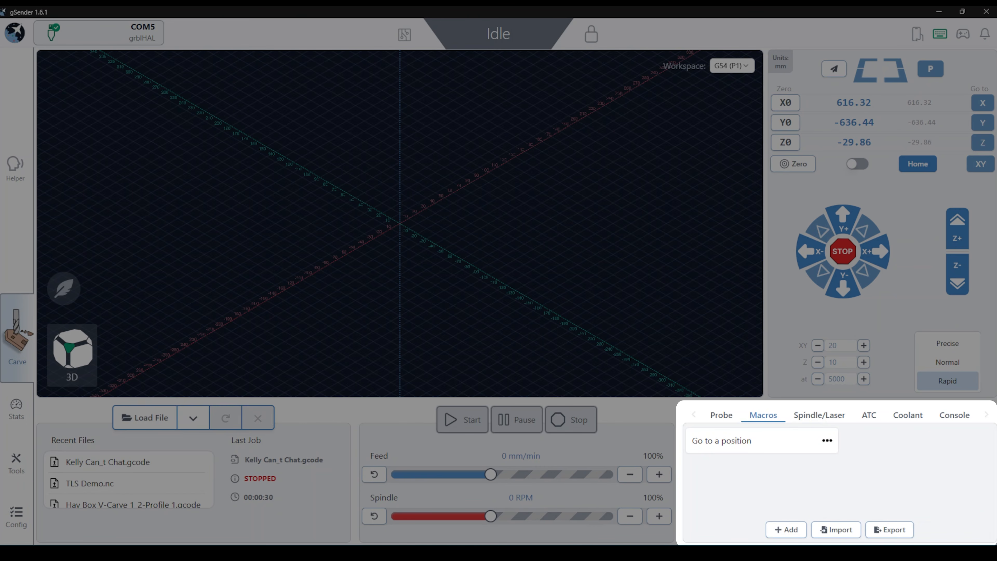
- Zero the work position on all axes and run the 'Go to a position' macro
{"action": "left_click", "coordinate": [796, 165]}
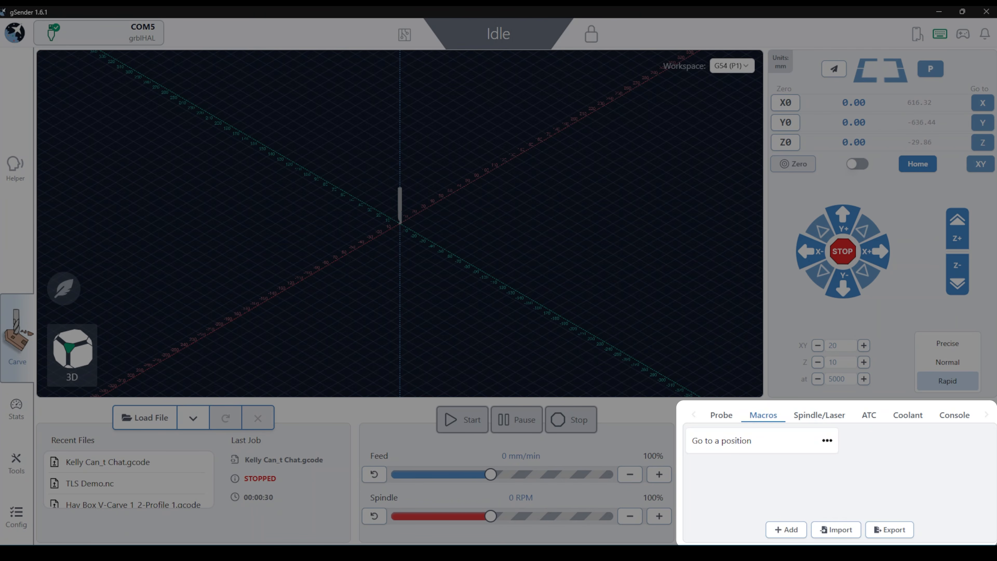
{"action": "left_click", "coordinate": [744, 439]}
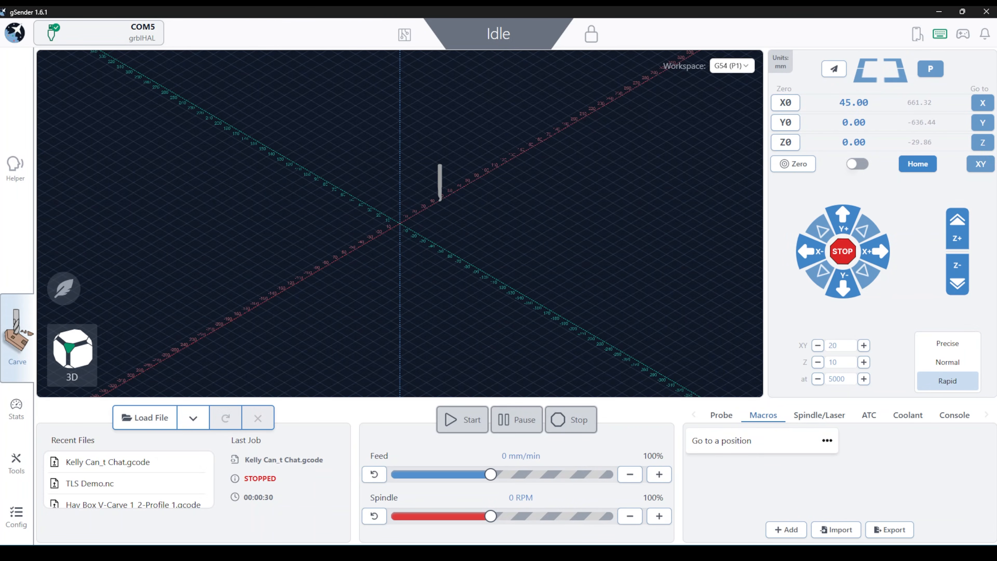
{"action": "left_click_drag", "start_coordinate": [502, 171], "coordinate": [476, 182]}
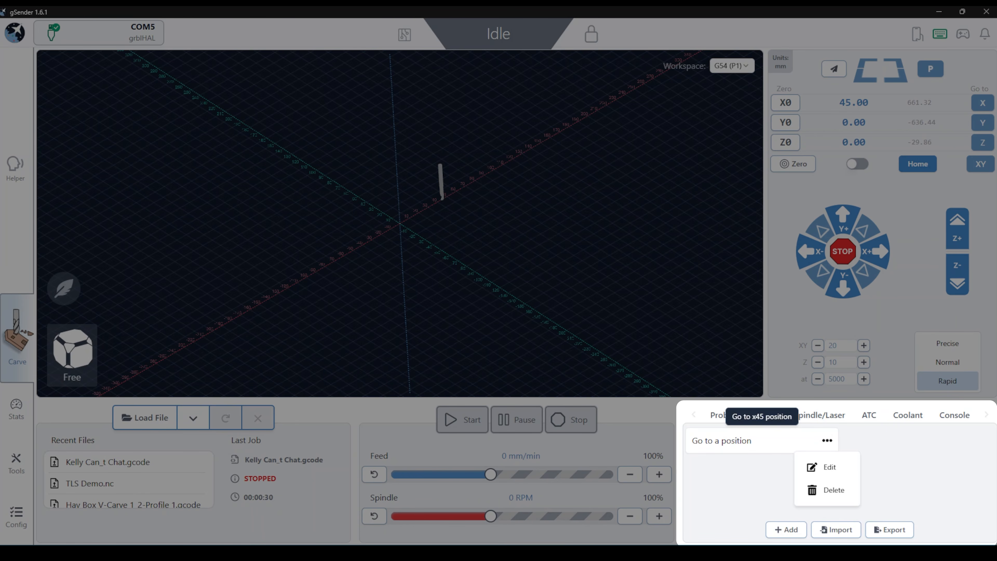
- Edit the macro's G-code to G0 Y45 and update the macro
{"action": "left_click", "coordinate": [829, 467]}
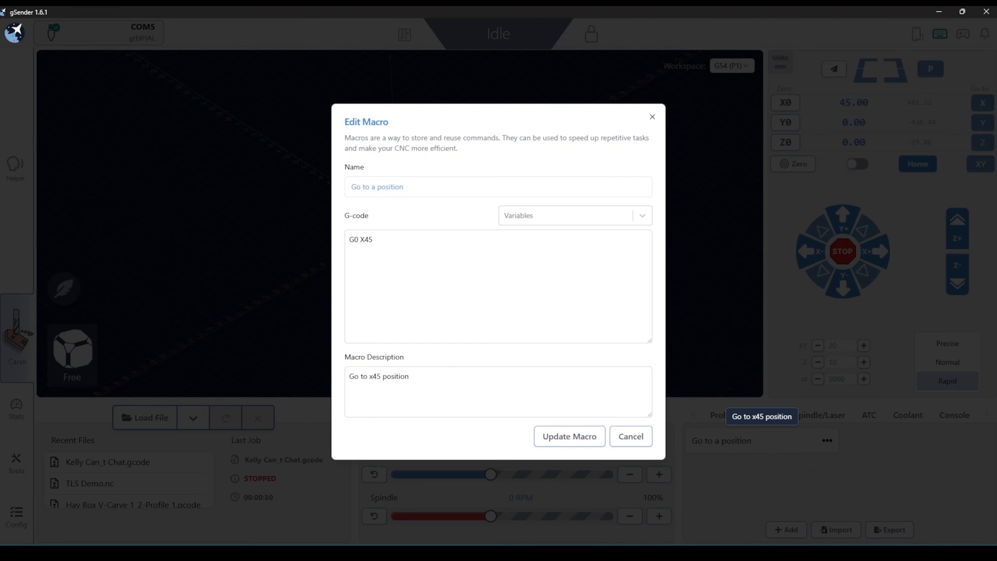
{"action": "left_click", "coordinate": [372, 250]}
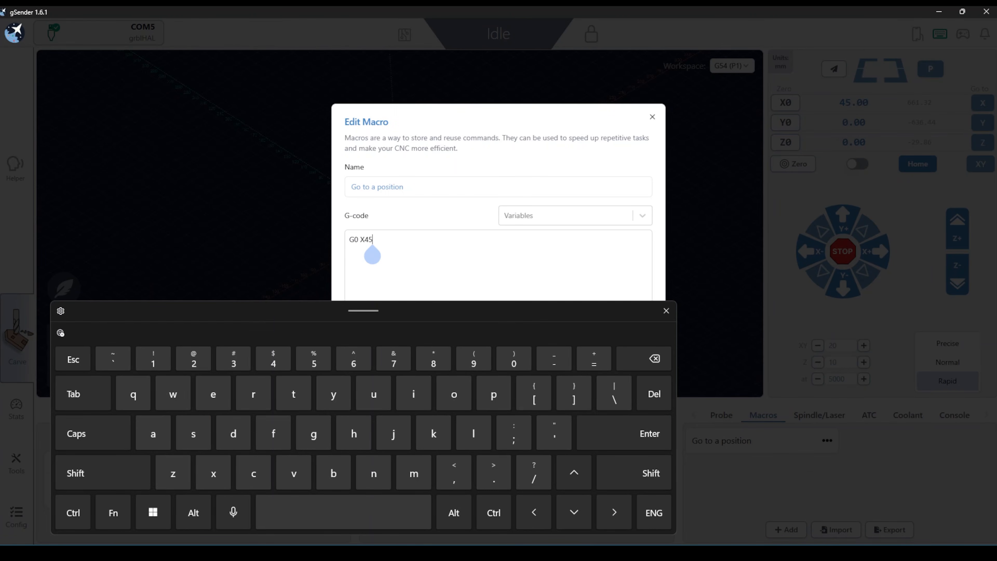
{"action": "left_click", "coordinate": [654, 358]}
{"action": "left_click", "coordinate": [655, 358]}
{"action": "left_click", "coordinate": [654, 358]}
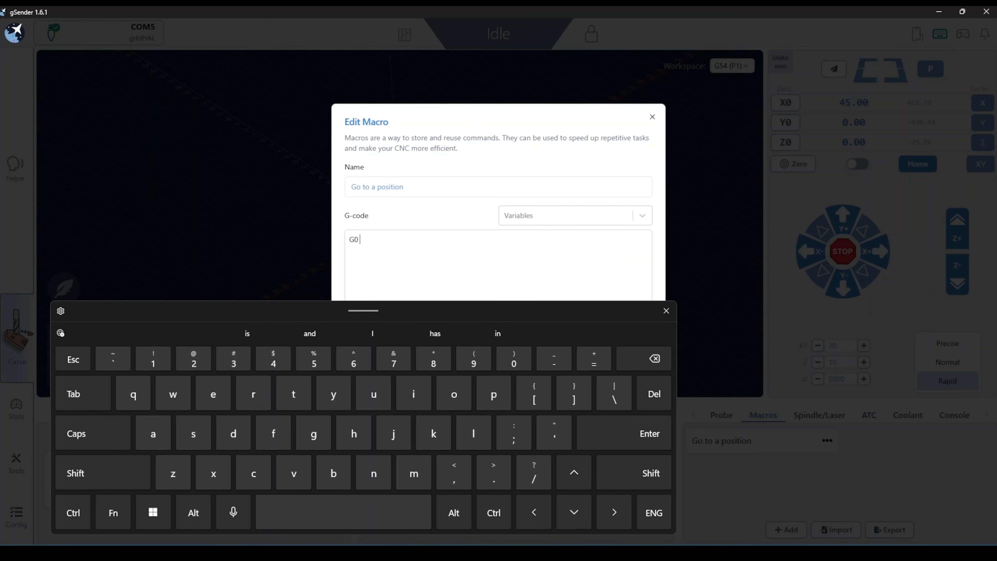
{"action": "left_click", "coordinate": [102, 472]}
{"action": "left_click", "coordinate": [333, 394]}
{"action": "left_click", "coordinate": [273, 358]}
{"action": "left_click", "coordinate": [314, 358]}
{"action": "left_click", "coordinate": [666, 310]}
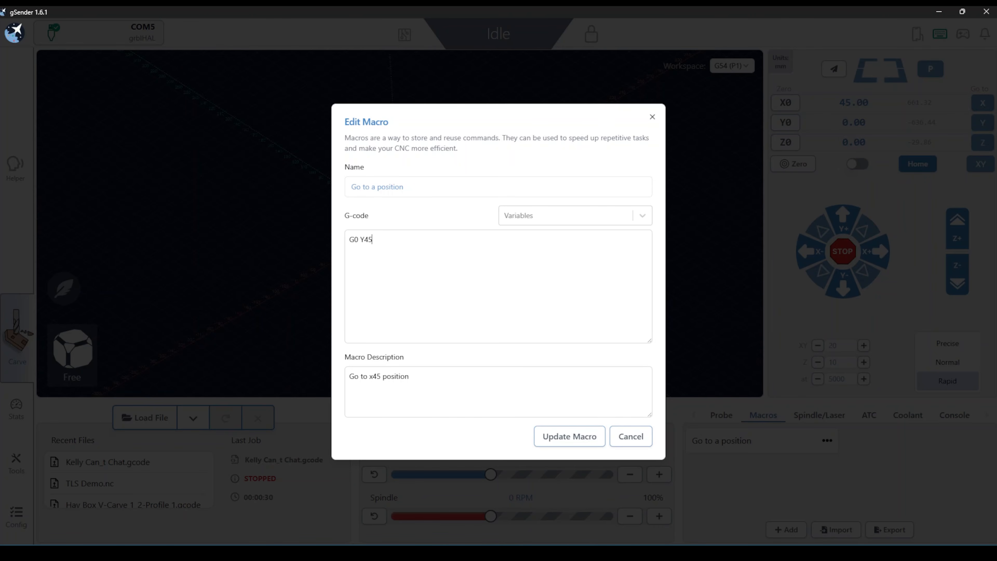
{"action": "left_click", "coordinate": [569, 436]}
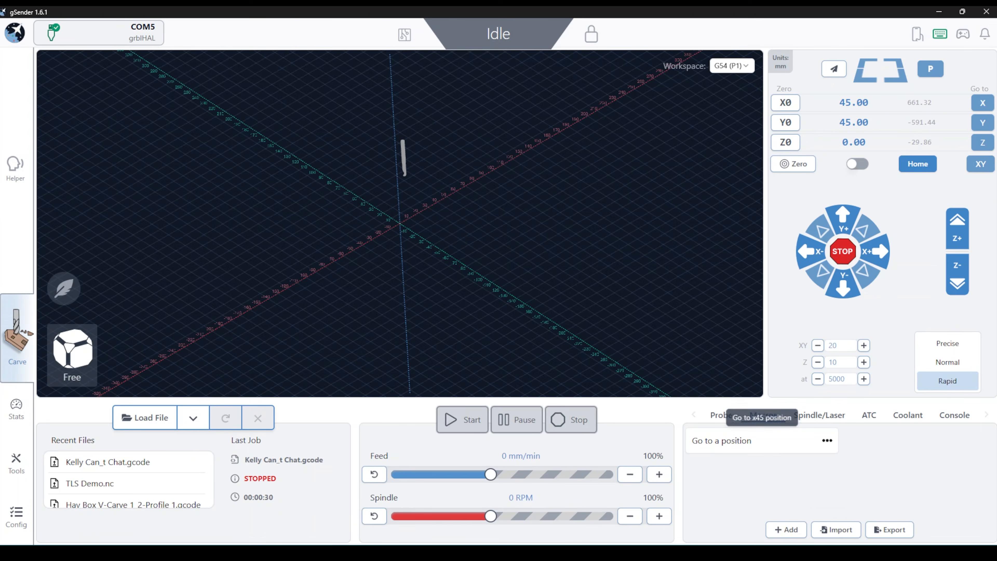
- Open the macro editor again and browse the G-code Variables list
{"action": "left_click", "coordinate": [827, 441]}
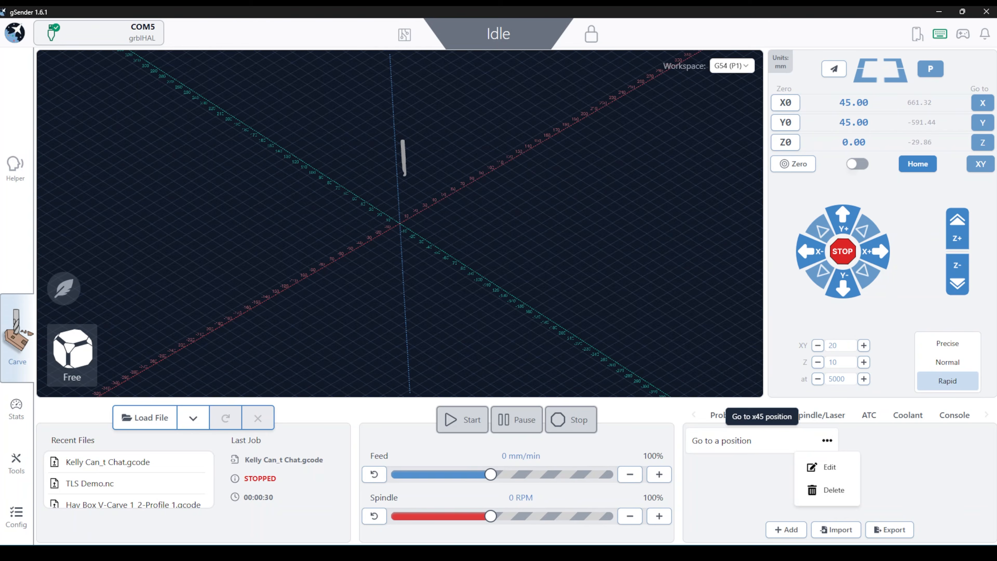
{"action": "left_click", "coordinate": [829, 467]}
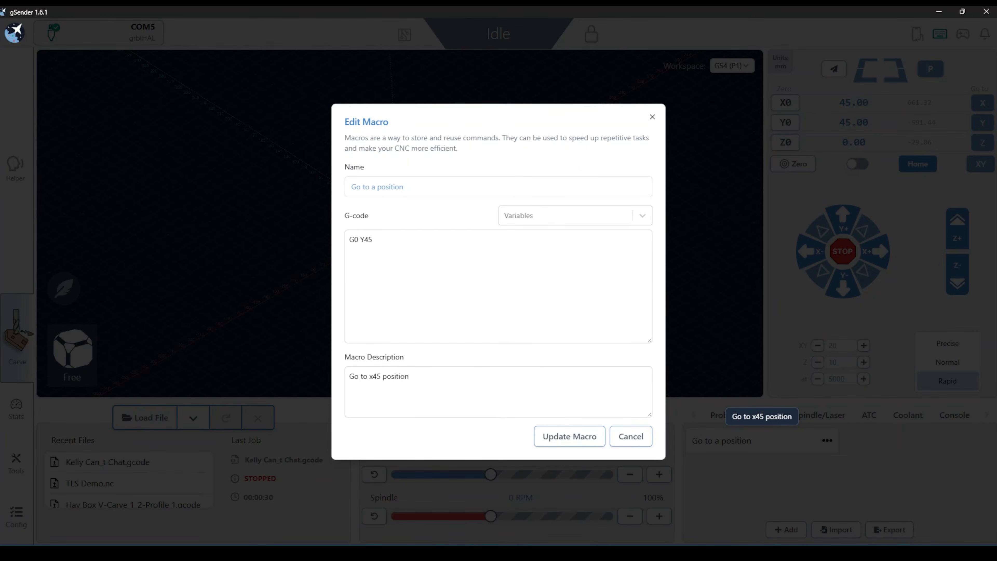
{"action": "left_click", "coordinate": [372, 254]}
{"action": "left_click", "coordinate": [649, 433]}
{"action": "left_click", "coordinate": [666, 311]}
{"action": "left_click", "coordinate": [569, 216]}
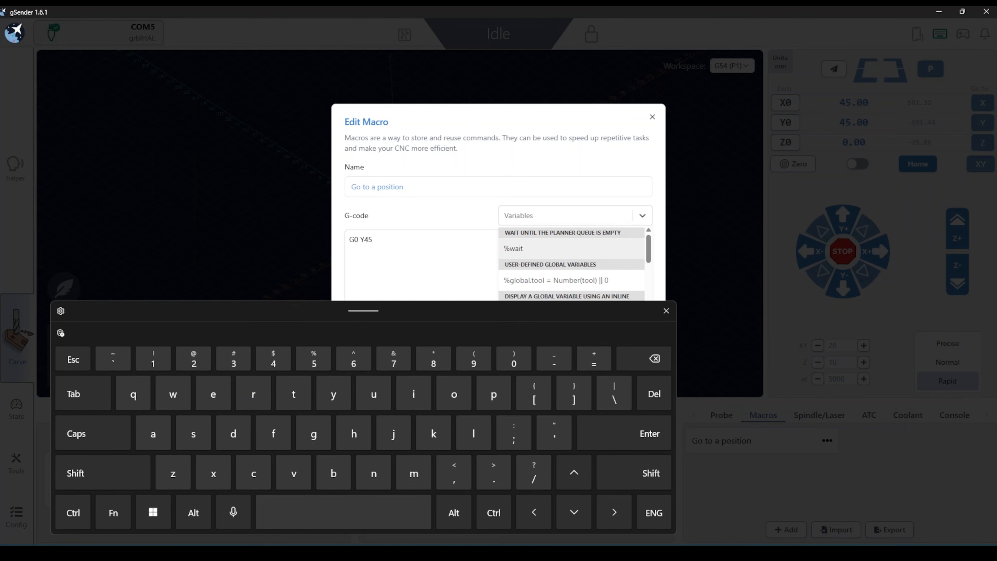
{"action": "left_click", "coordinate": [666, 311]}
{"action": "scroll", "coordinate": [572, 302], "scroll_direction": "down", "scroll_amount": 5}
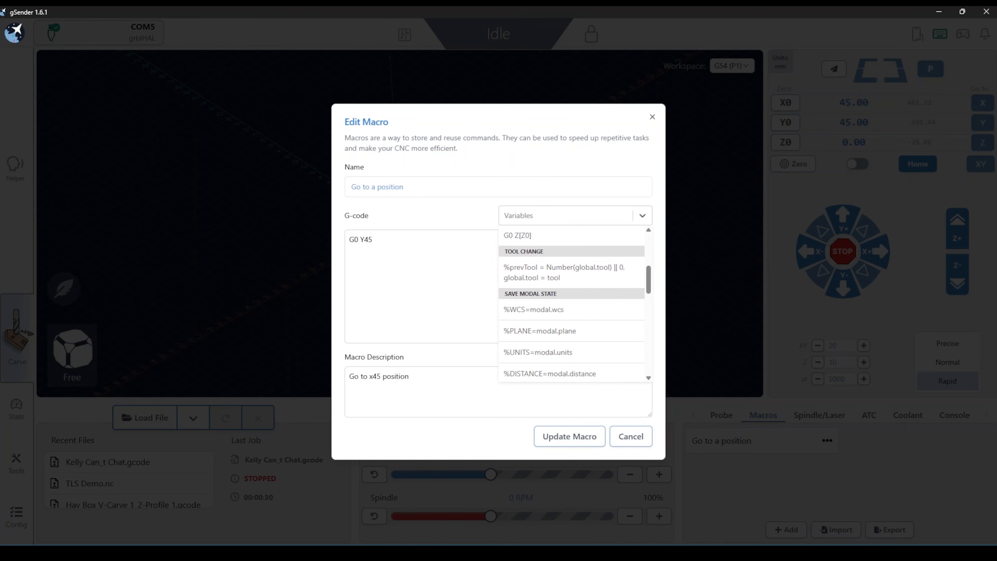
{"action": "scroll", "coordinate": [571, 303], "scroll_direction": "down", "scroll_amount": 5}
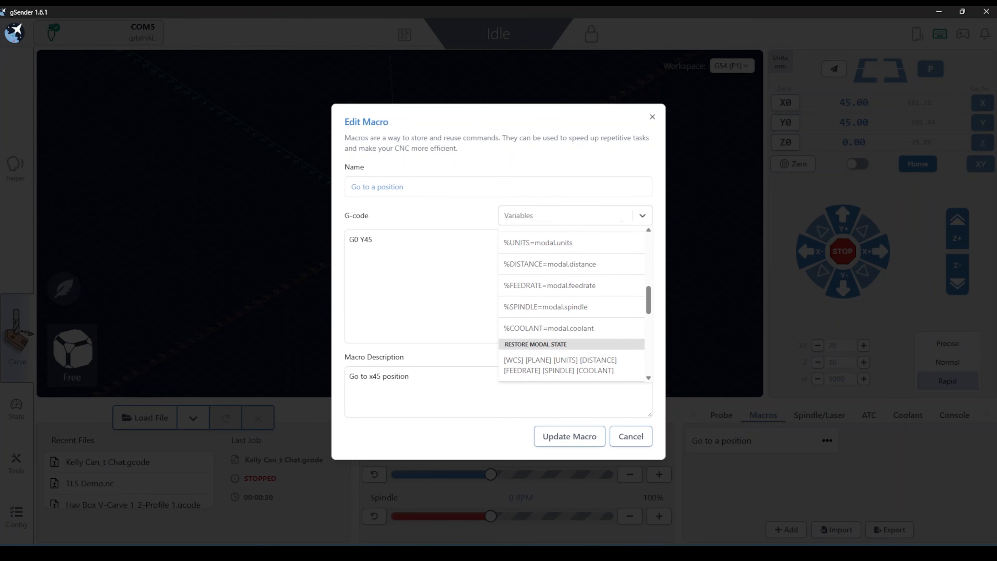
{"action": "scroll", "coordinate": [571, 303], "scroll_direction": "down", "scroll_amount": 5}
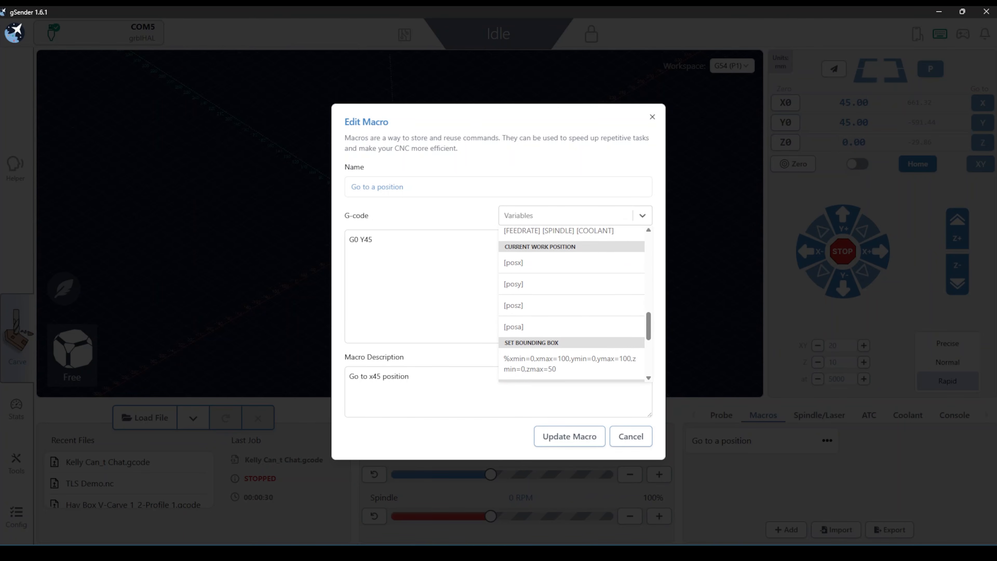
{"action": "scroll", "coordinate": [572, 305], "scroll_direction": "down", "scroll_amount": 8}
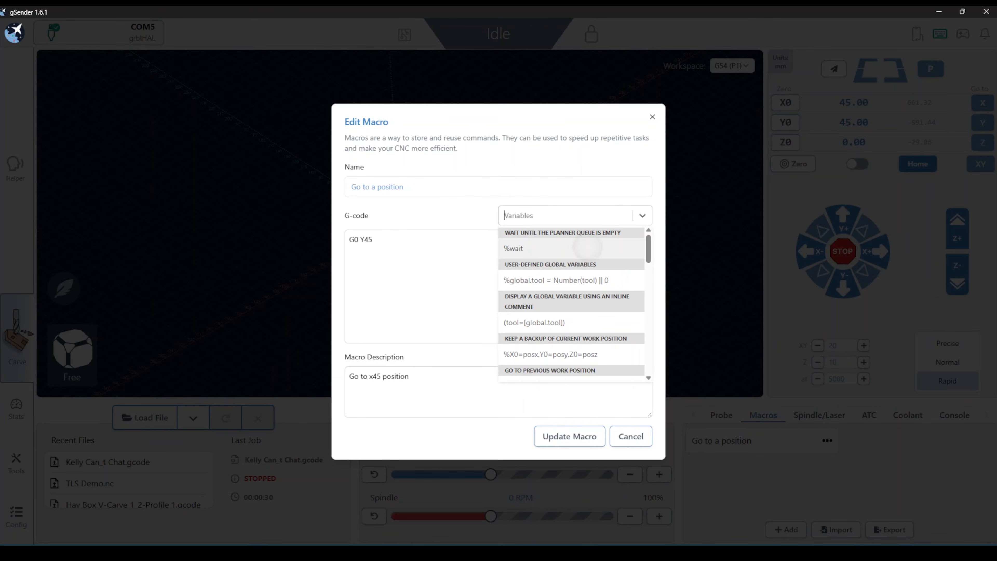
{"action": "left_click", "coordinate": [513, 248]}
{"action": "left_click", "coordinate": [666, 310]}
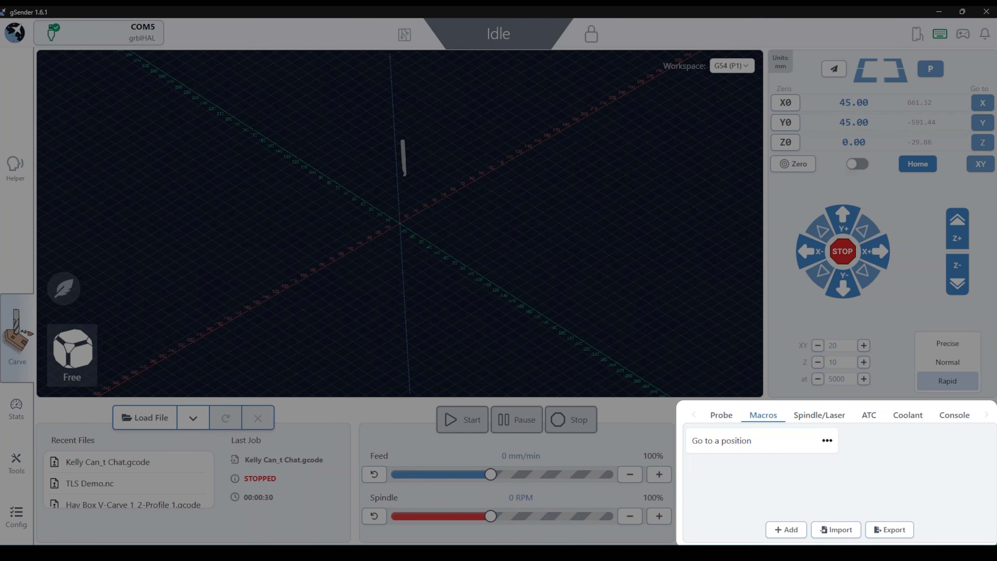
- Delete the 'Go to a position' macro
{"action": "left_click", "coordinate": [827, 440]}
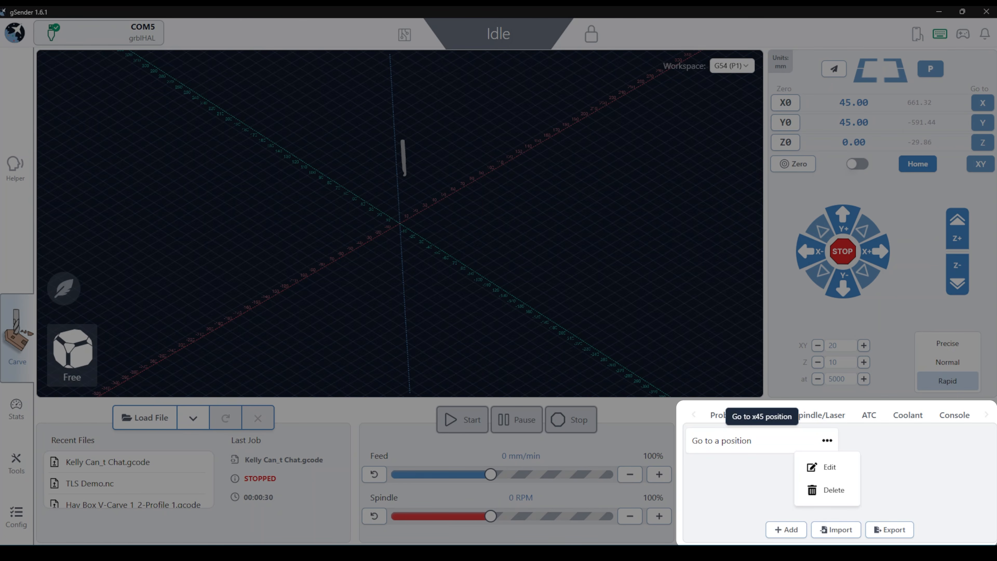
{"action": "left_click", "coordinate": [833, 489]}
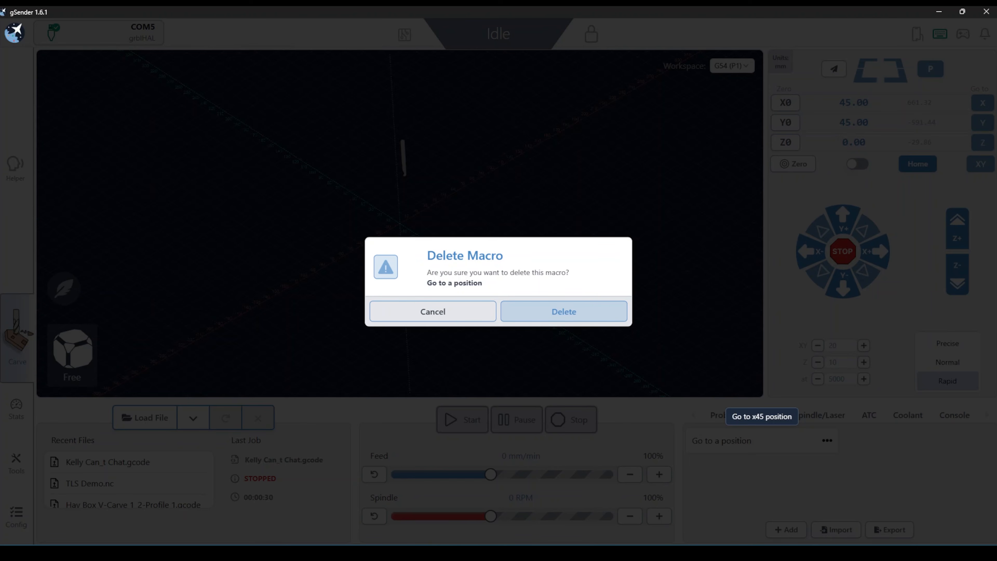
{"action": "left_click", "coordinate": [563, 311]}
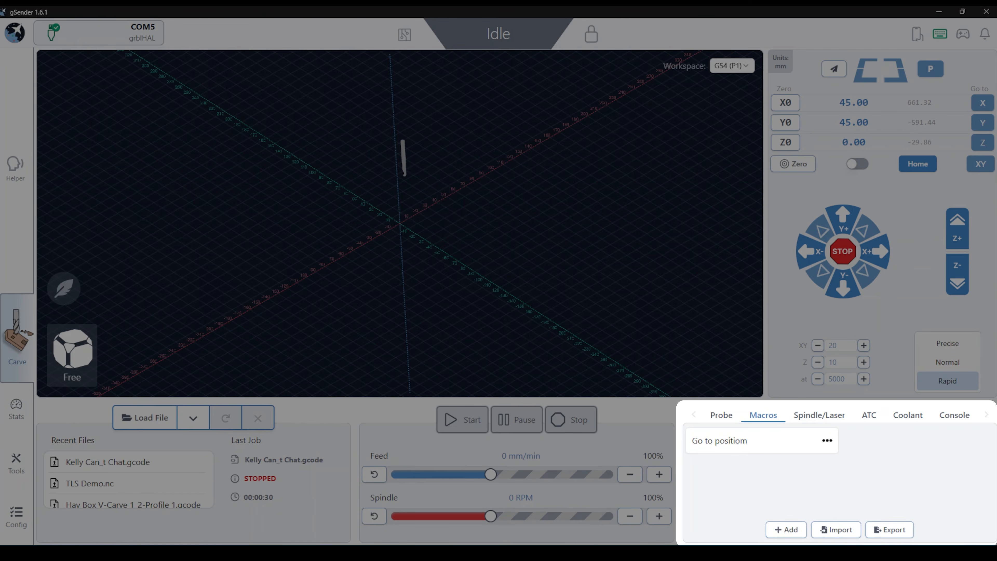
- Export the macros as a JSON file into the Downloads folder
{"action": "left_click", "coordinate": [889, 530]}
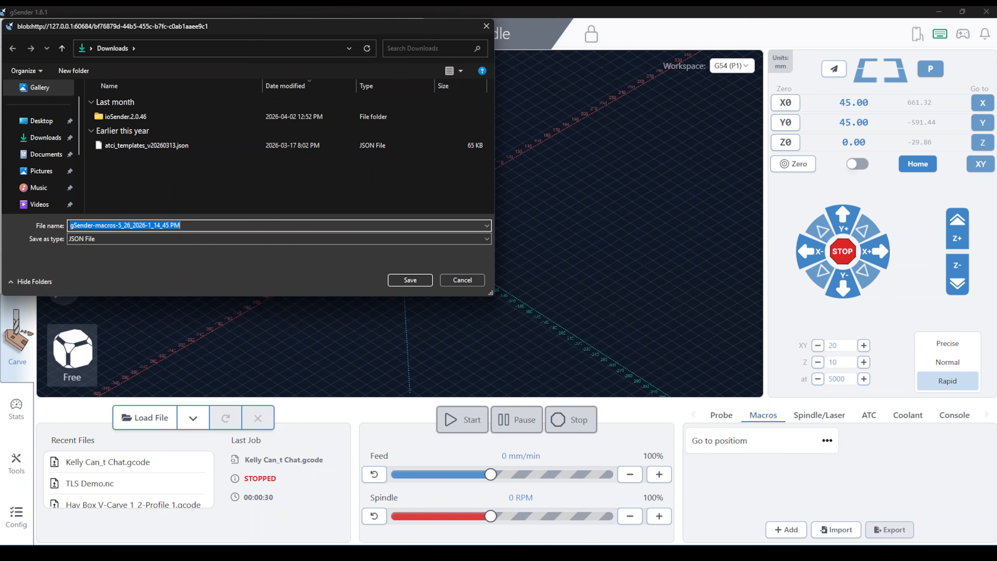
{"action": "left_click", "coordinate": [44, 138]}
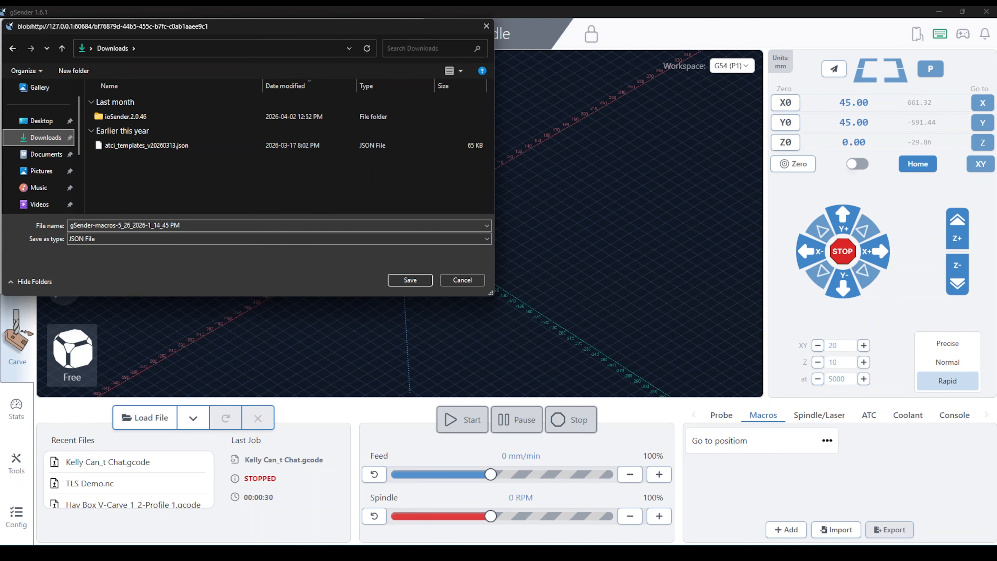
{"action": "key", "text": "Return"}
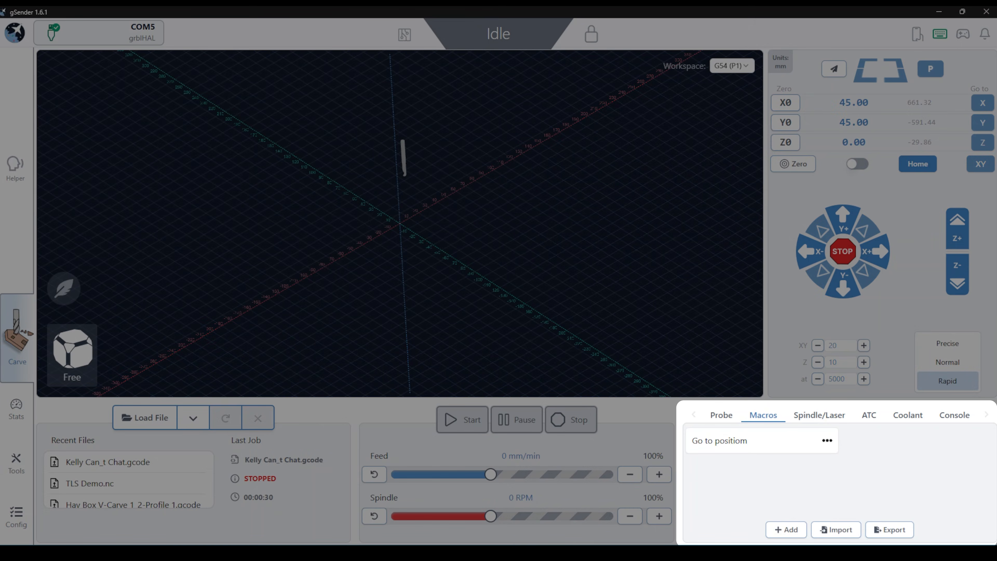
- Import macros from the exported file gSender-macros-5_26_2026-1_14_45 PM.json
{"action": "left_click", "coordinate": [836, 529]}
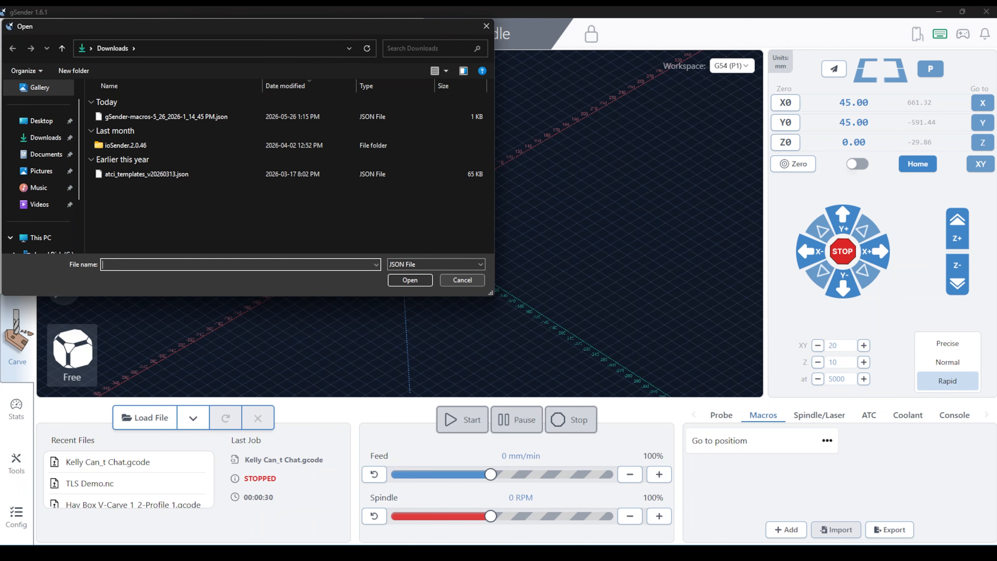
{"action": "left_click", "coordinate": [166, 117]}
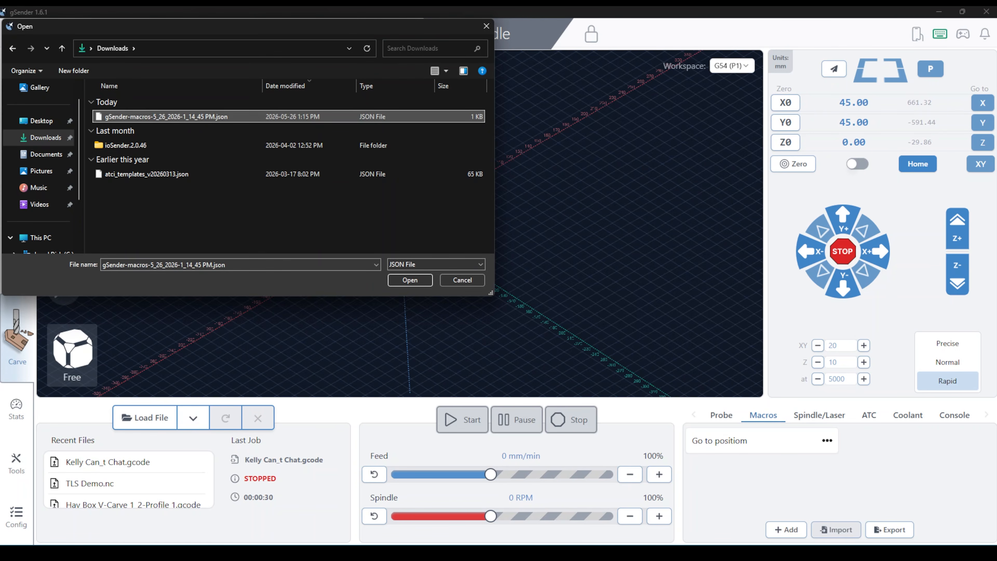
{"action": "key", "text": "Return"}
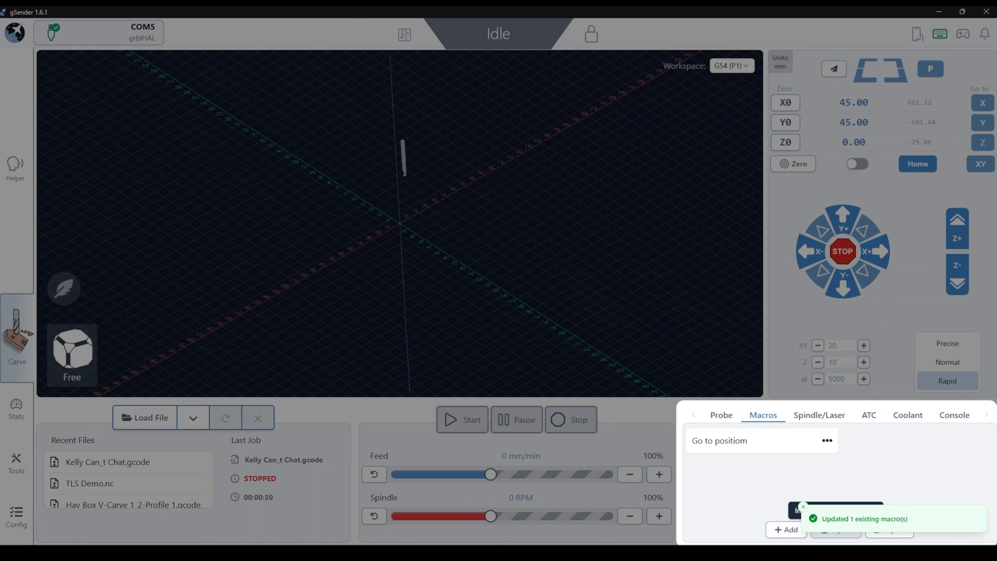